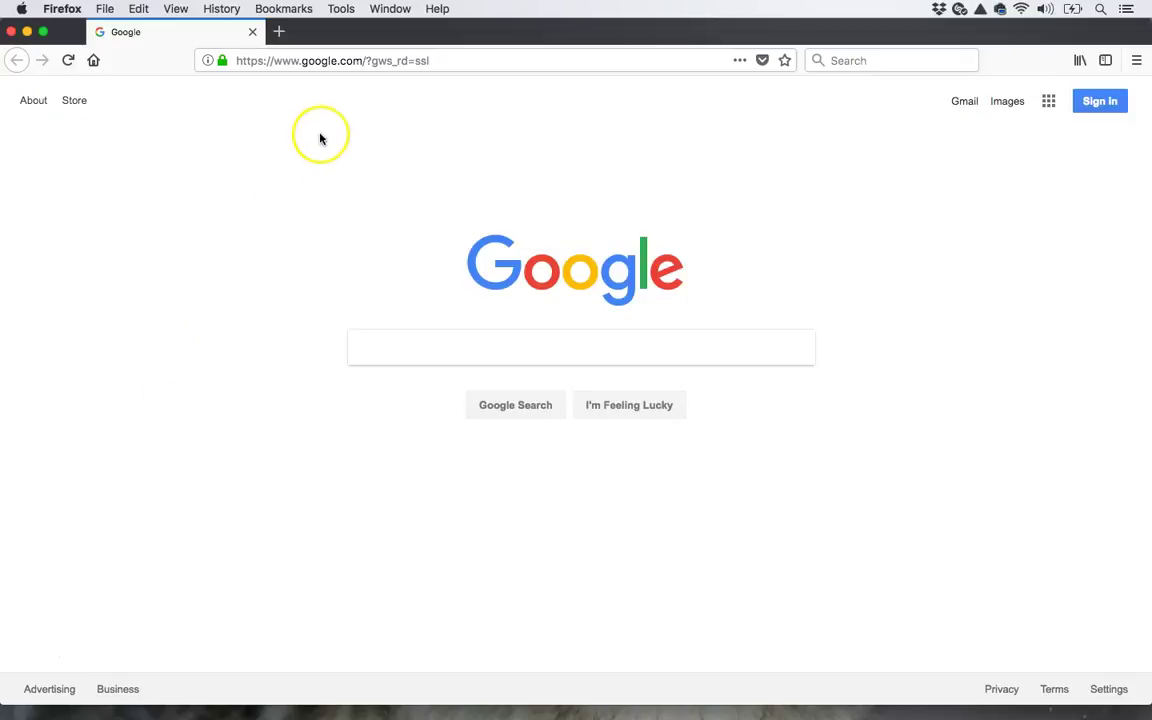
- Go to portal.office.com and enter the university account e-mail on the sign-in page
{"action": "left_click", "coordinate": [331, 62]}
{"action": "type", "text": "p"}
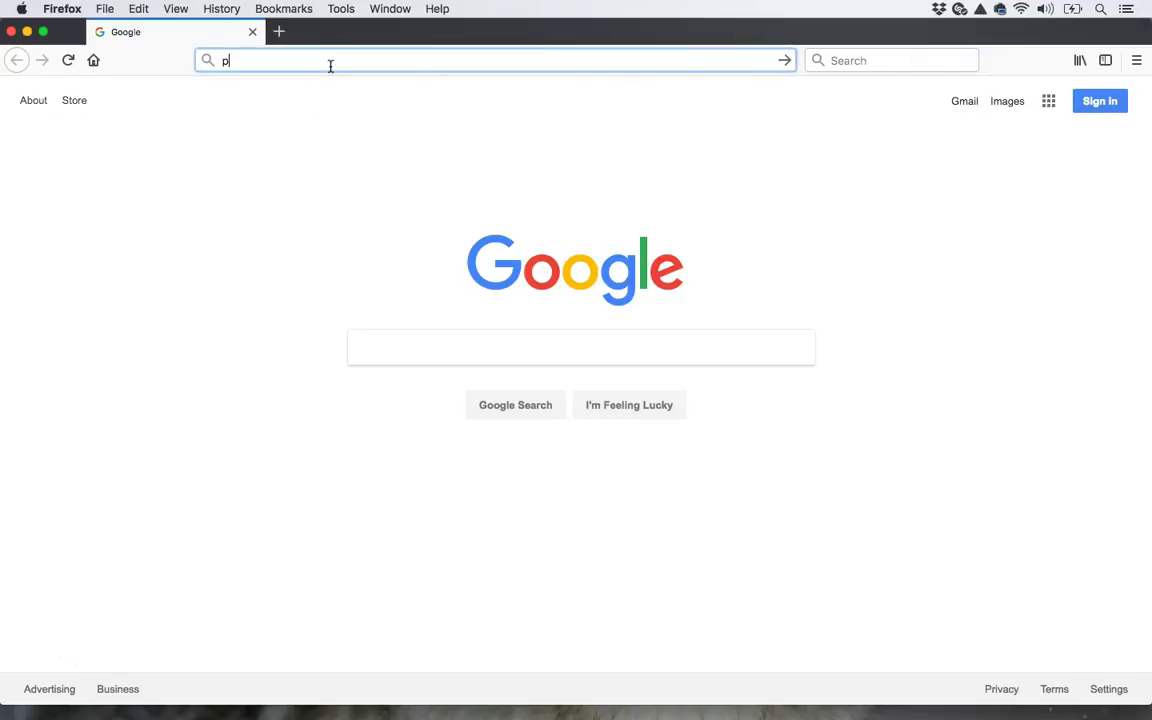
{"action": "type", "text": "ortal"}
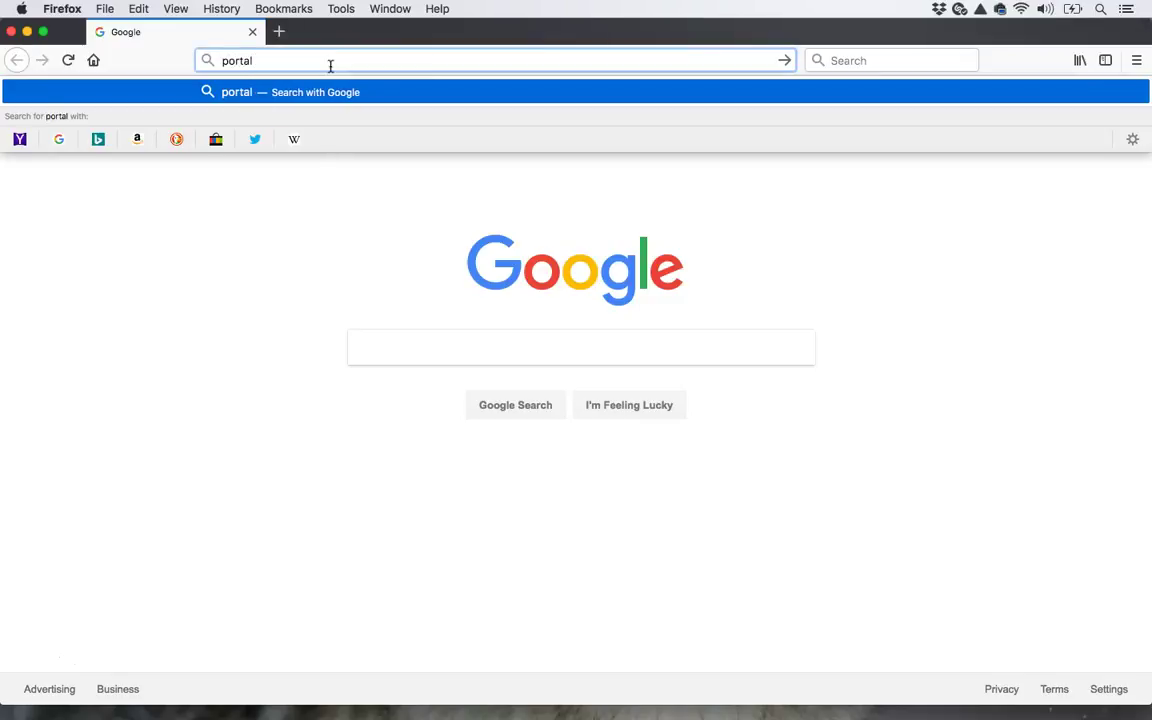
{"action": "type", "text": ".o"}
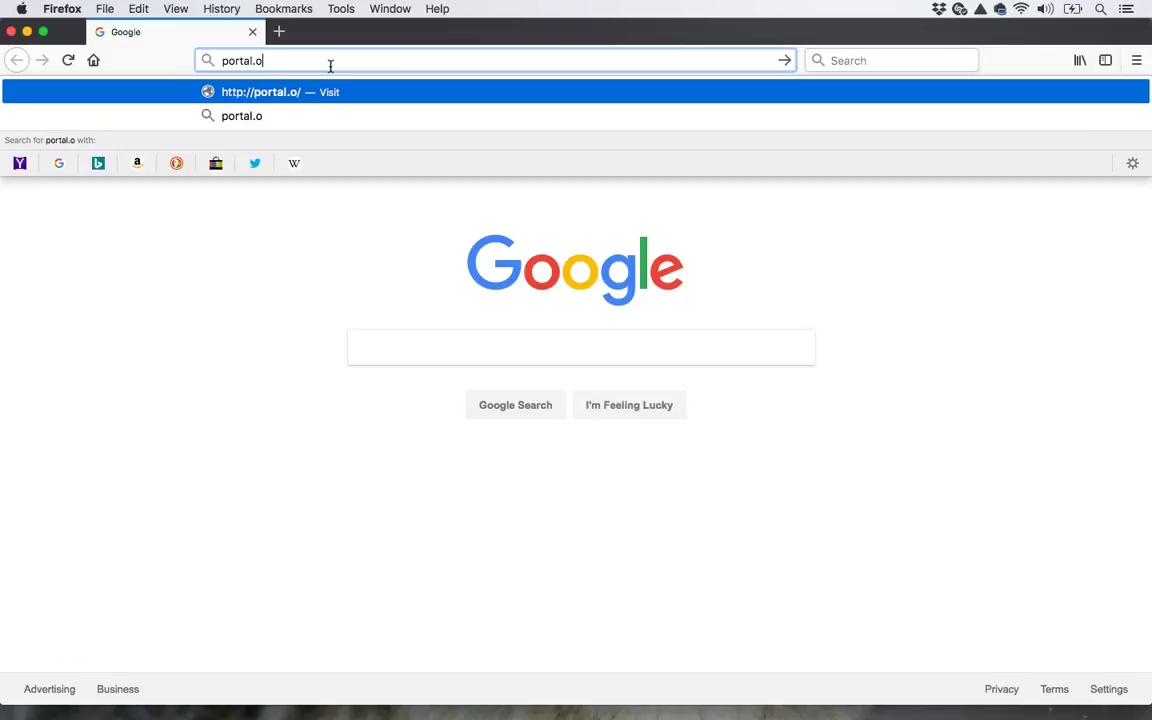
{"action": "type", "text": "ffice.com"}
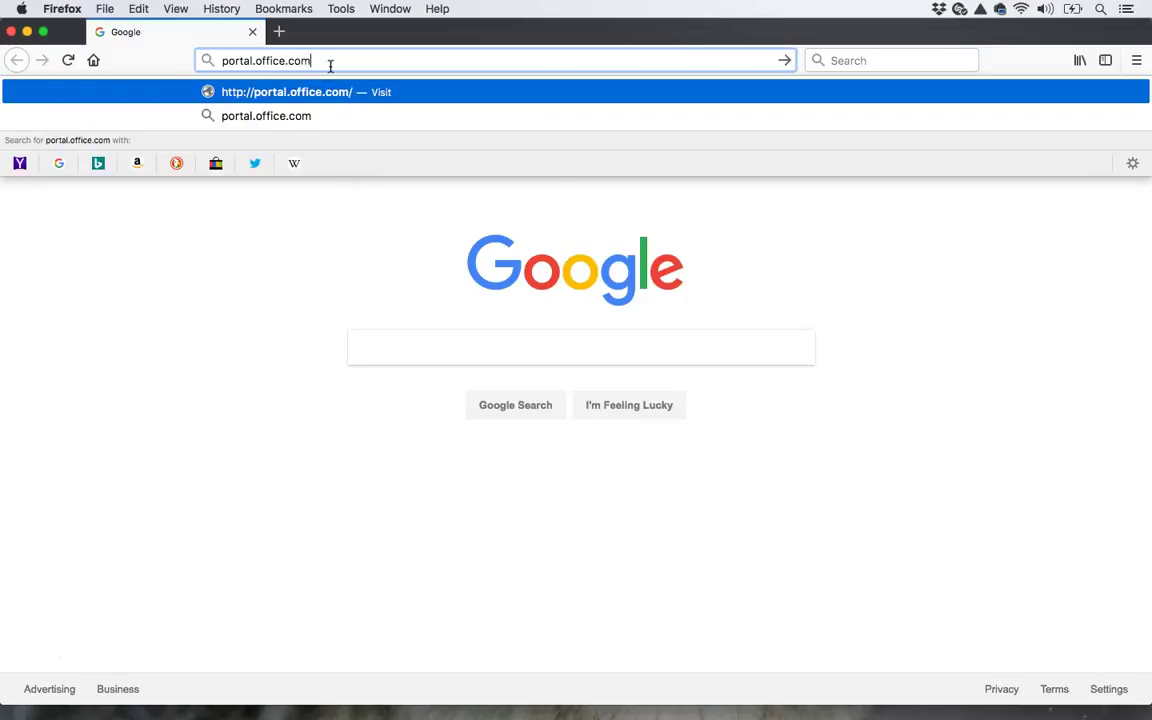
{"action": "key", "text": "Return"}
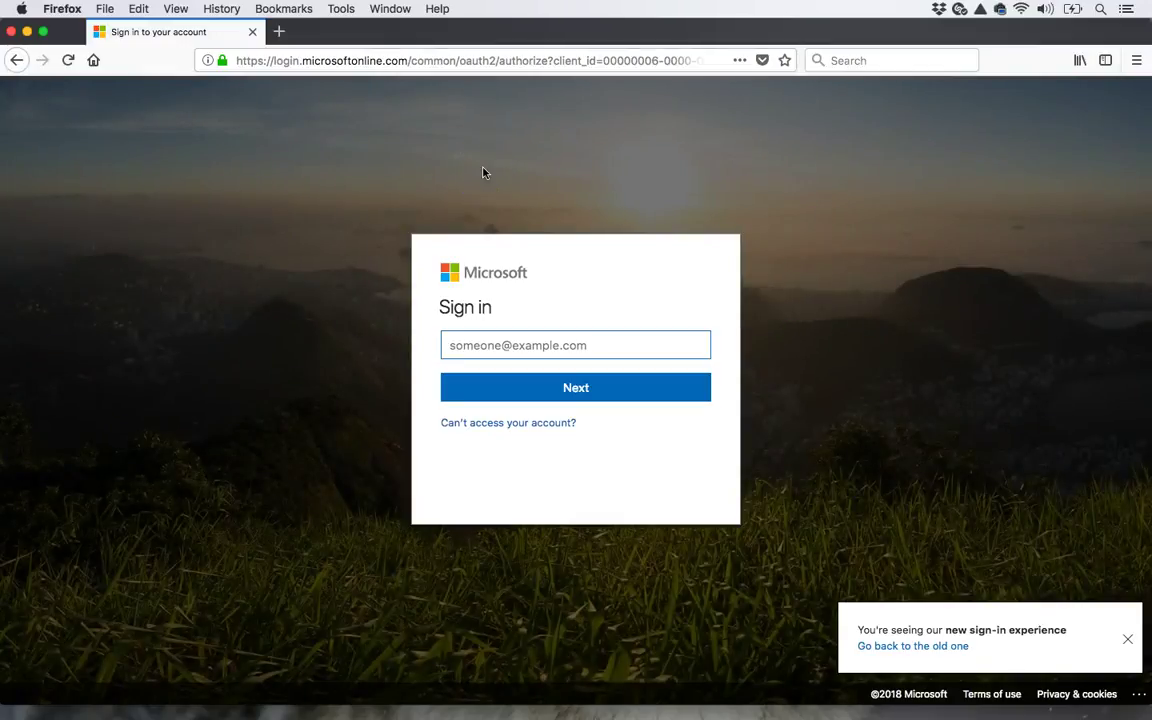
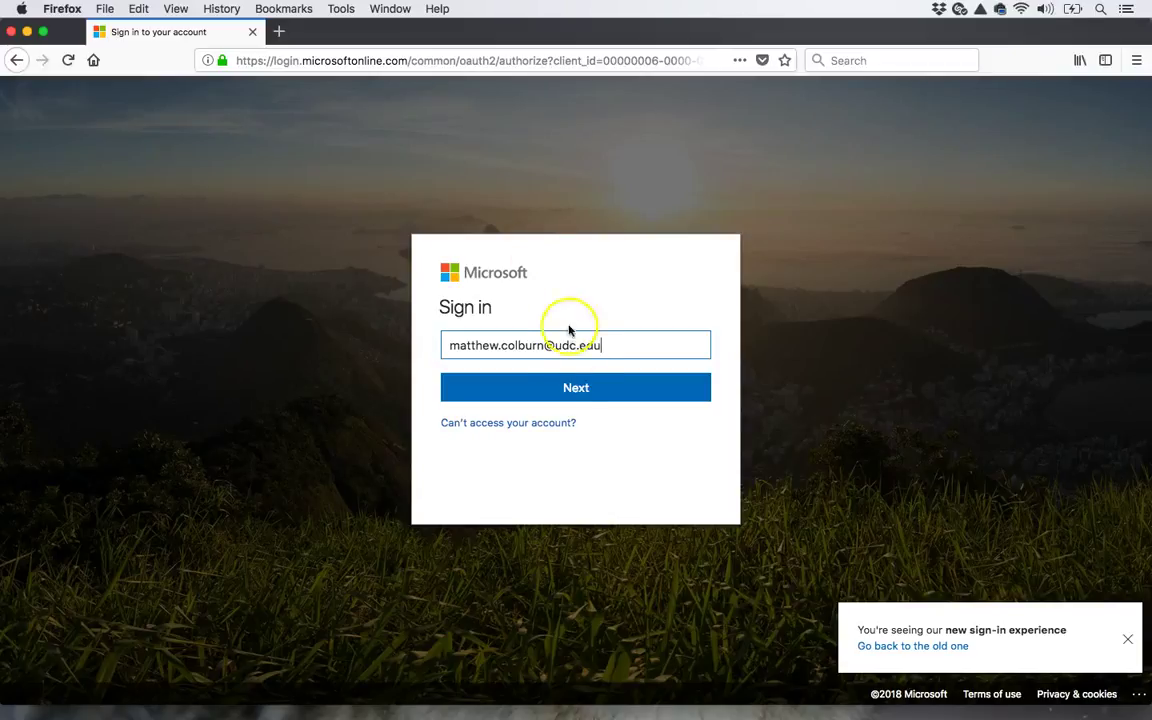
- Submit the e-mail, sign in with the account password, and choose Yes to stay signed in
{"action": "left_click", "coordinate": [565, 396]}
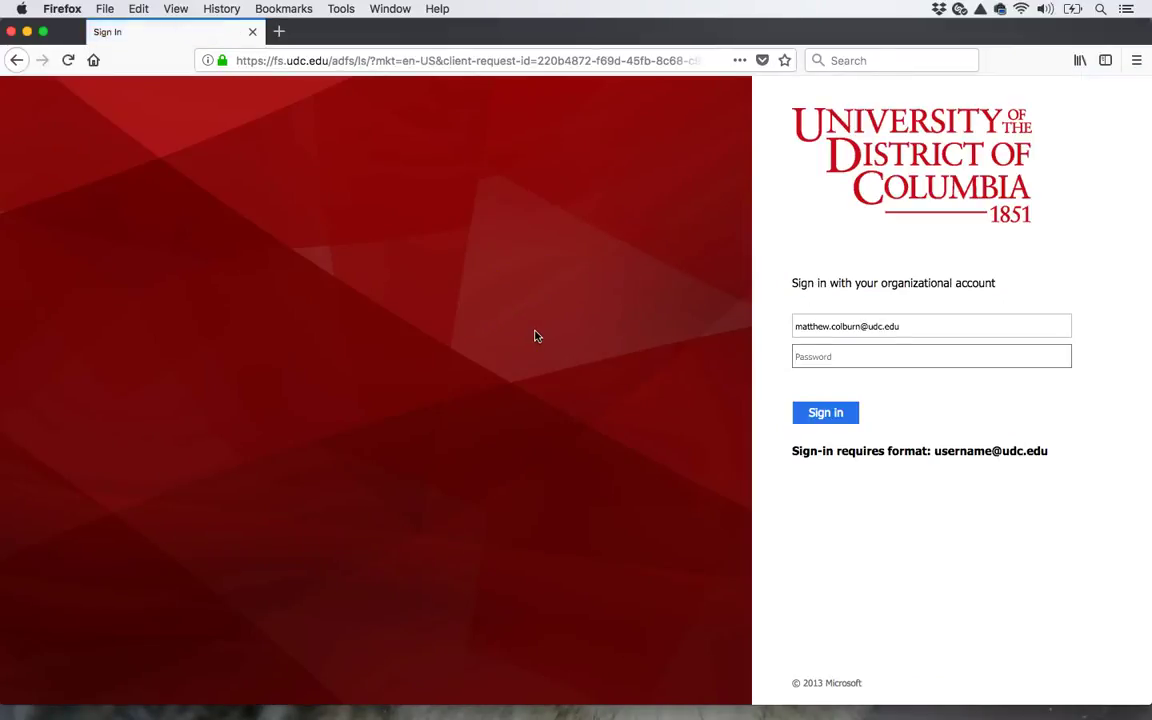
{"action": "type", "text": "••••••••"}
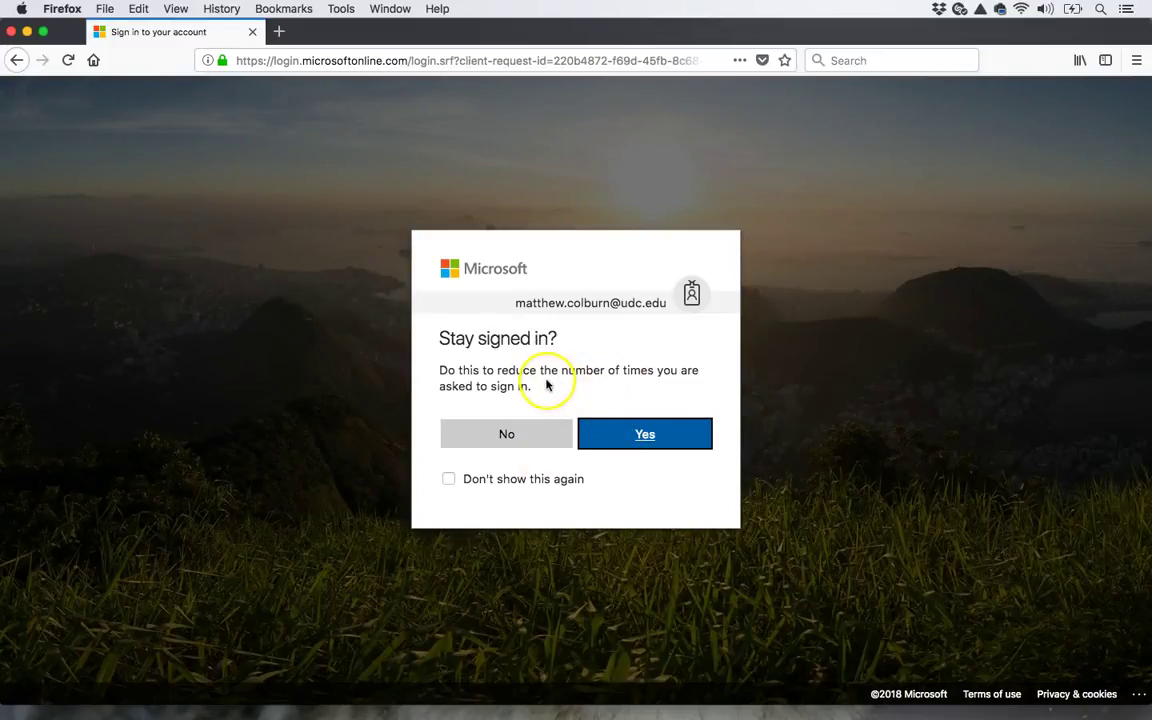
{"action": "left_click", "coordinate": [647, 434]}
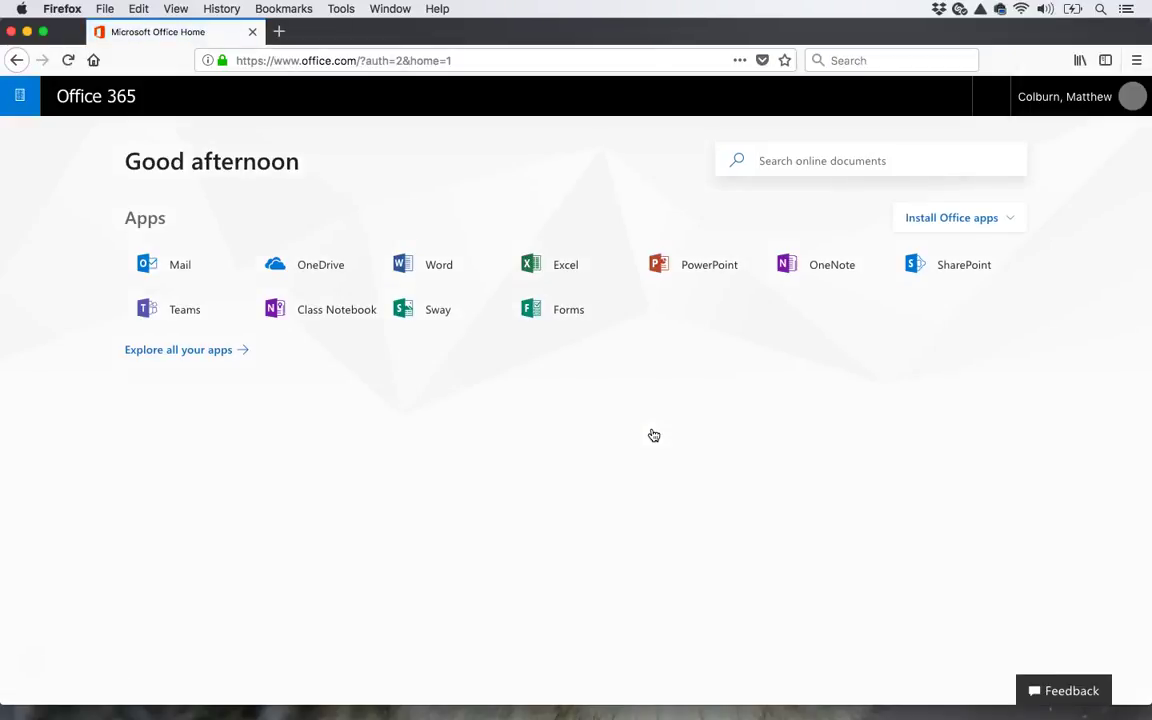
- Download Office 2016 from Install Office apps and save the installer .pkg to Desktop — iCloud
{"action": "left_click", "coordinate": [190, 262]}
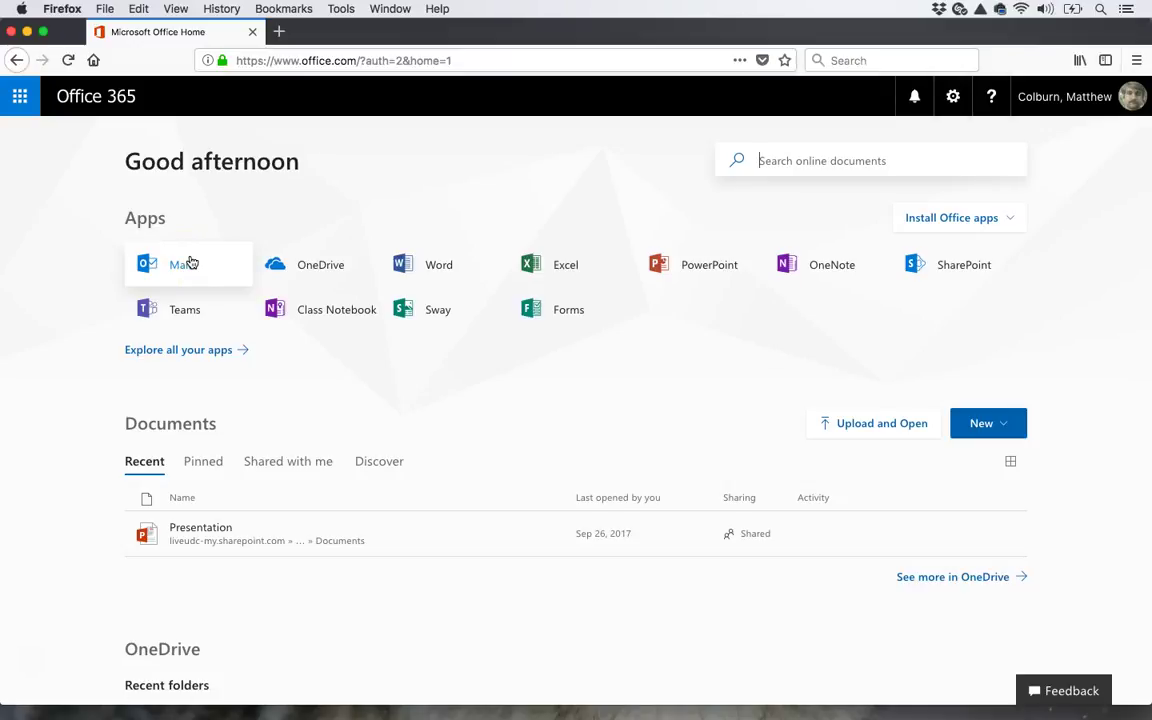
{"action": "left_click", "coordinate": [993, 217]}
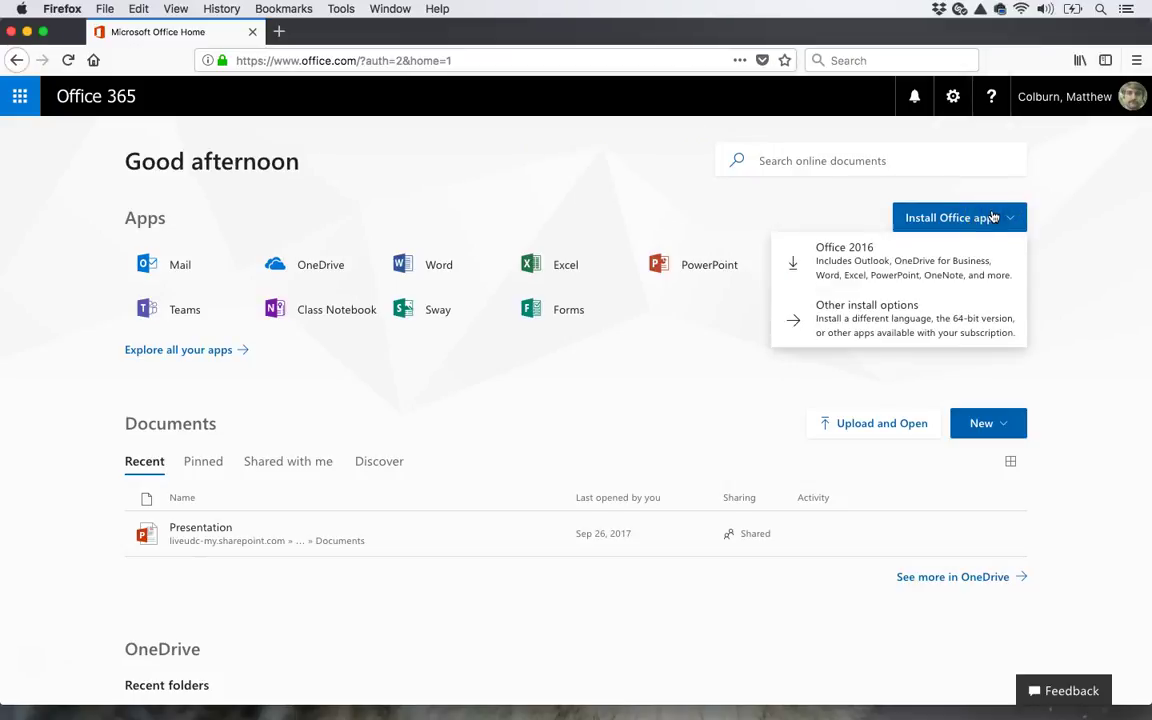
{"action": "left_click", "coordinate": [925, 258]}
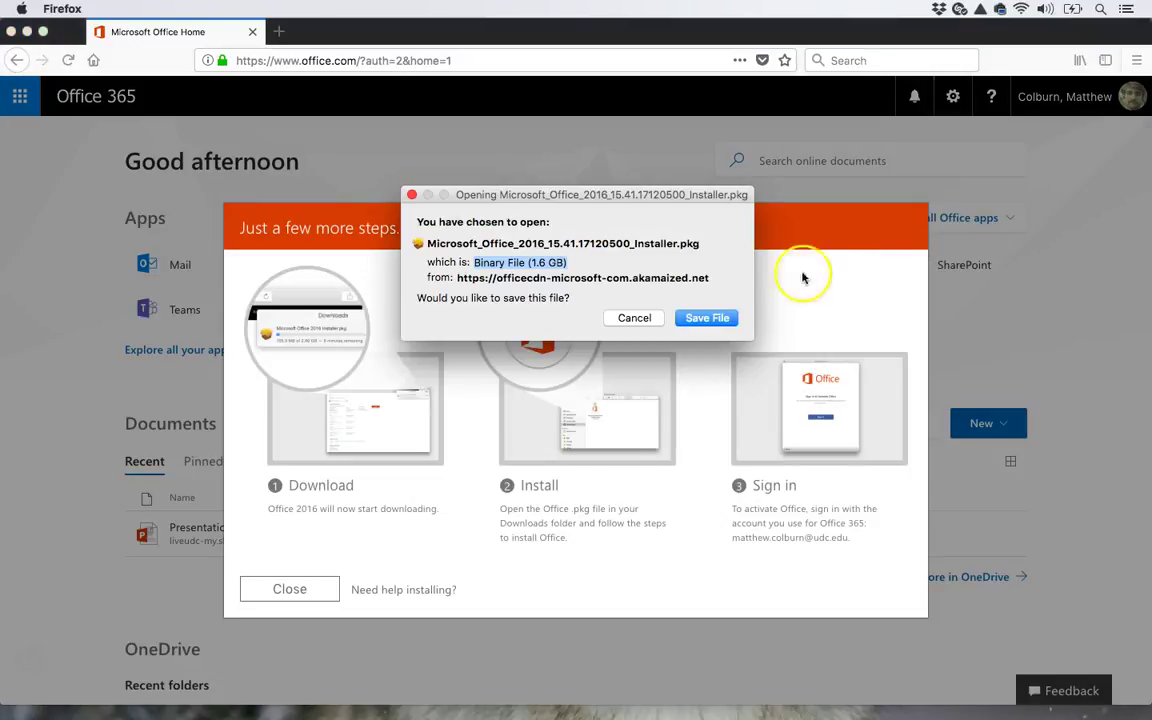
{"action": "left_click", "coordinate": [713, 317]}
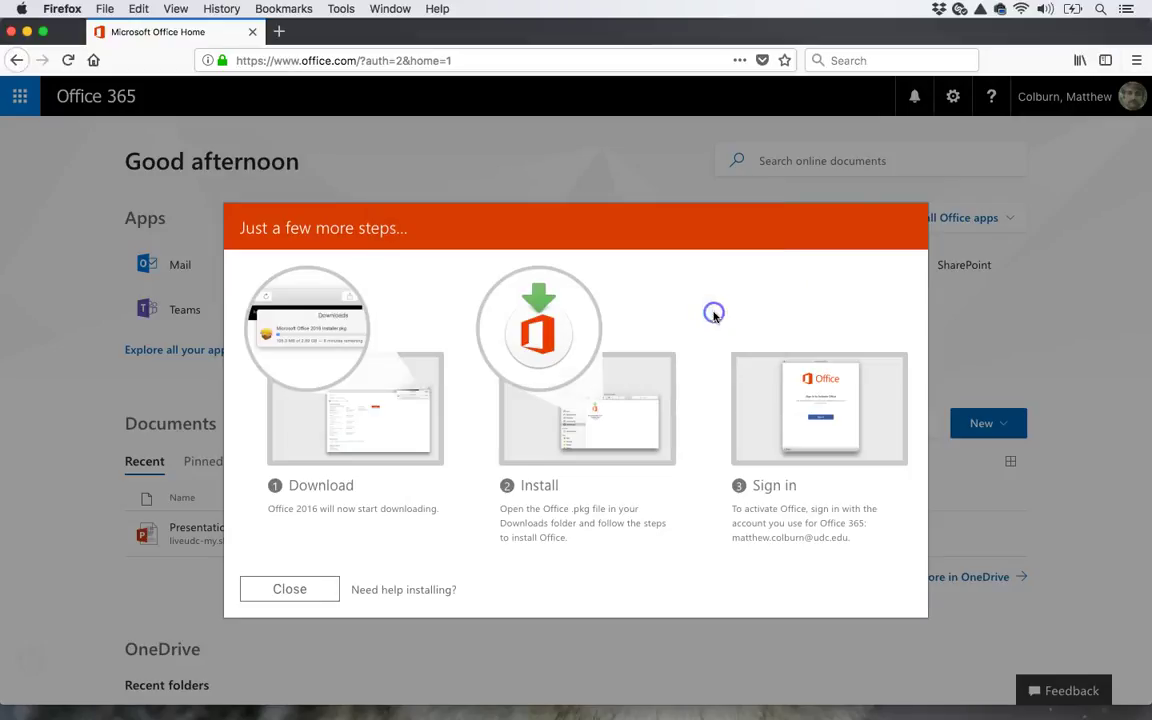
{"action": "left_click", "coordinate": [547, 241]}
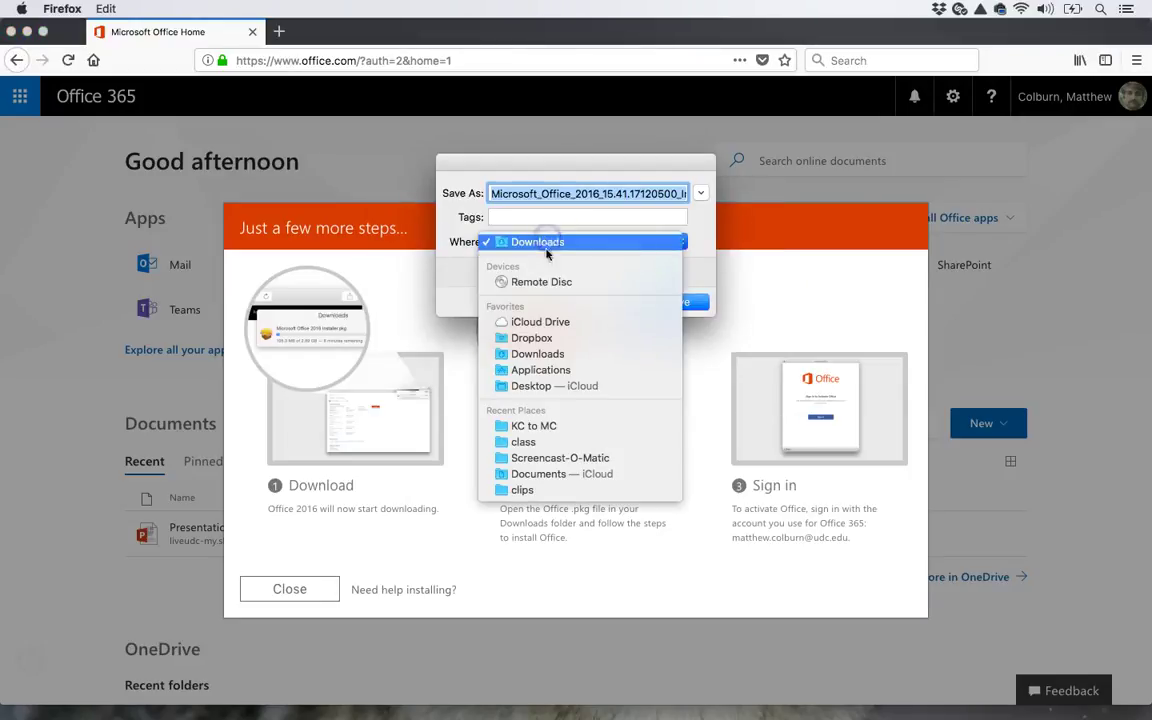
{"action": "left_click_drag", "start_coordinate": [547, 241], "coordinate": [555, 388]}
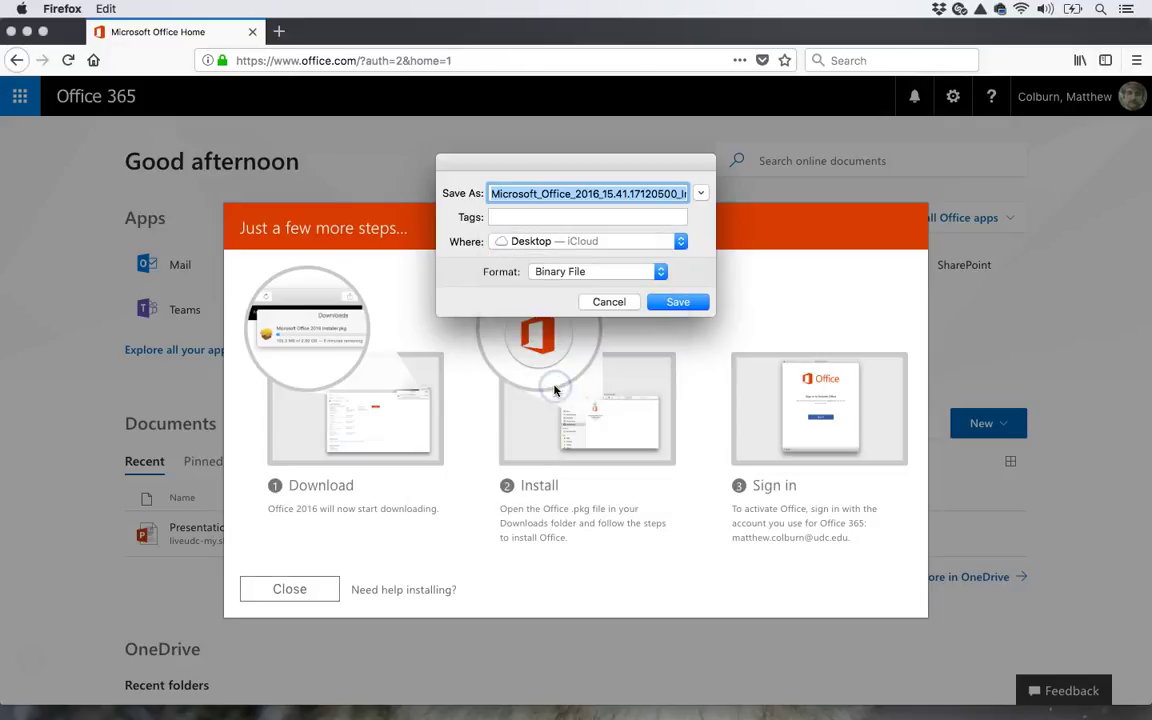
{"action": "left_click", "coordinate": [678, 302]}
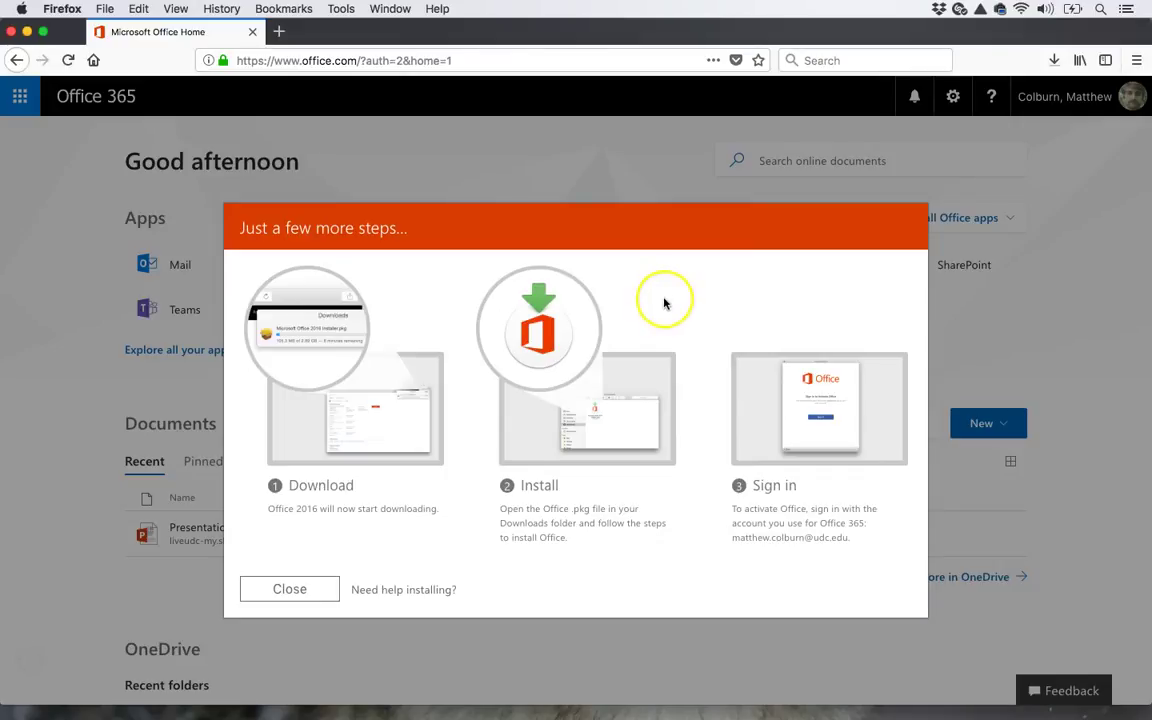
- Bring Firefox back to the front from the Dock while the installer downloads
{"action": "mouse_move", "coordinate": [30, 530]}
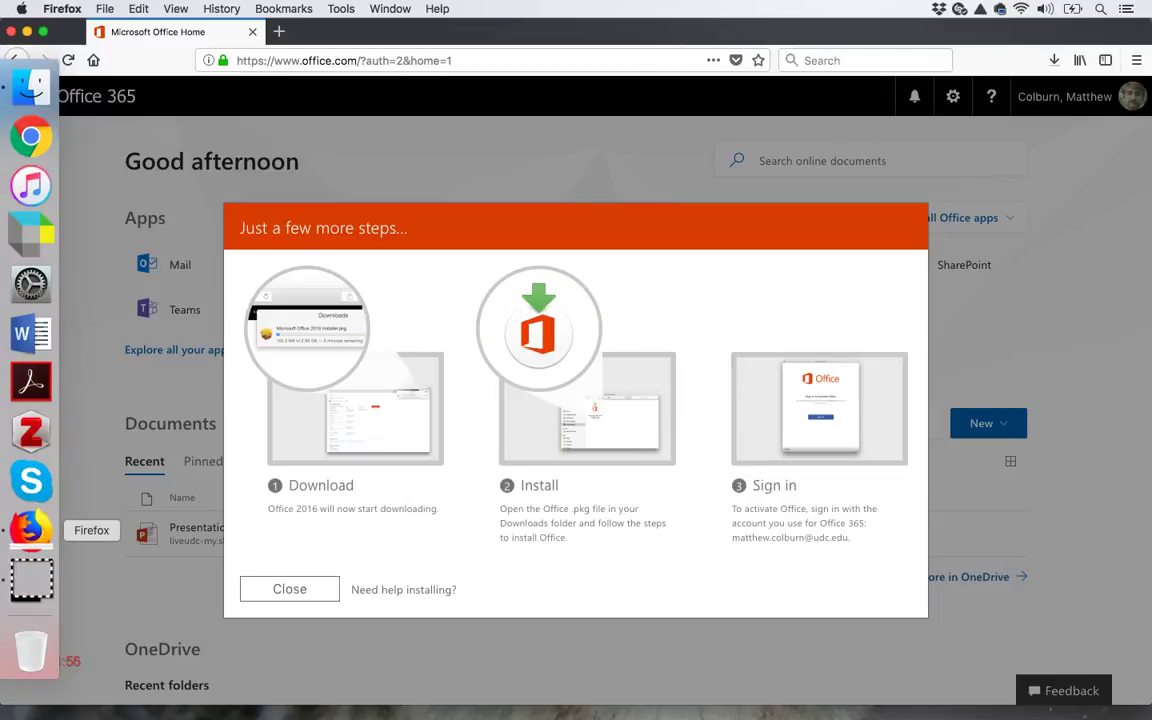
{"action": "left_click", "coordinate": [24, 549]}
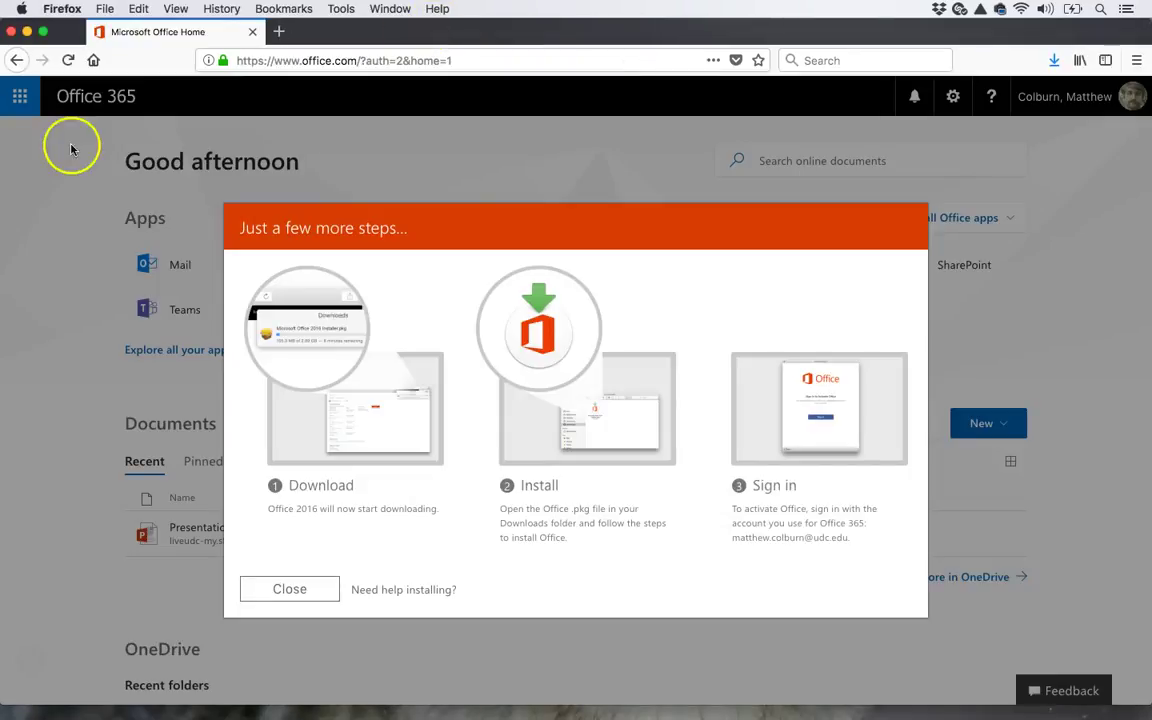
{"action": "mouse_move", "coordinate": [31, 481]}
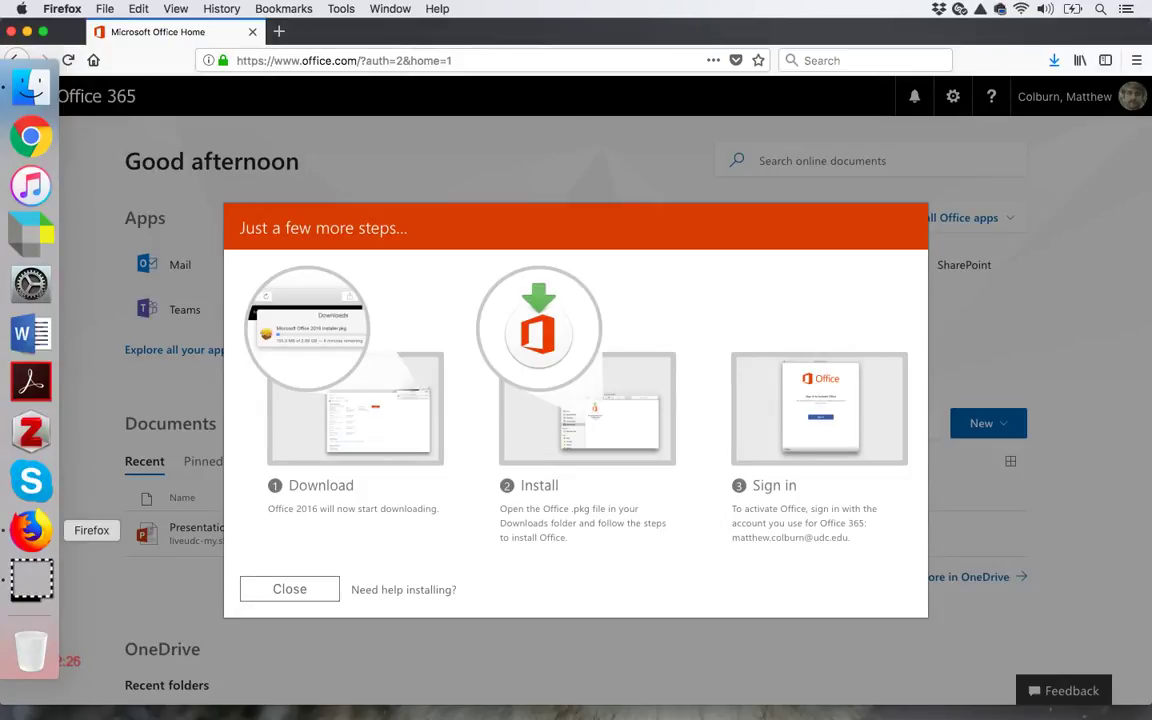
- Open the Microsoft_Office_2016 installer package from Finder's Desktop folder
{"action": "left_click", "coordinate": [30, 86]}
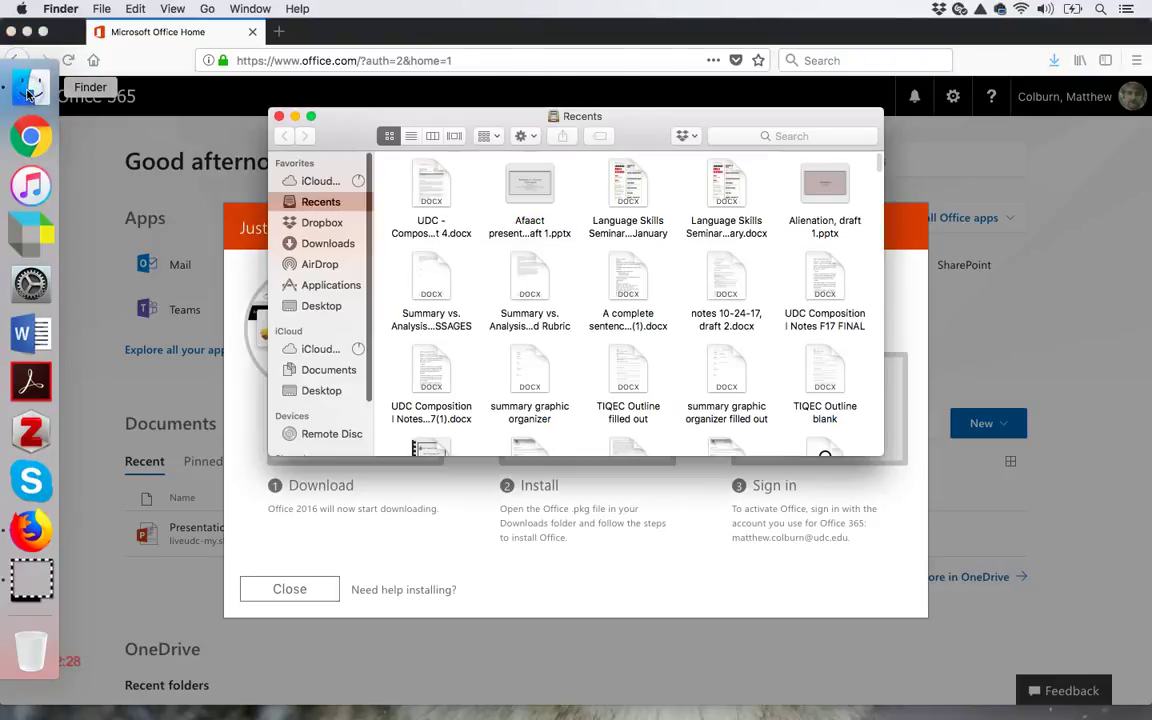
{"action": "left_click", "coordinate": [314, 309]}
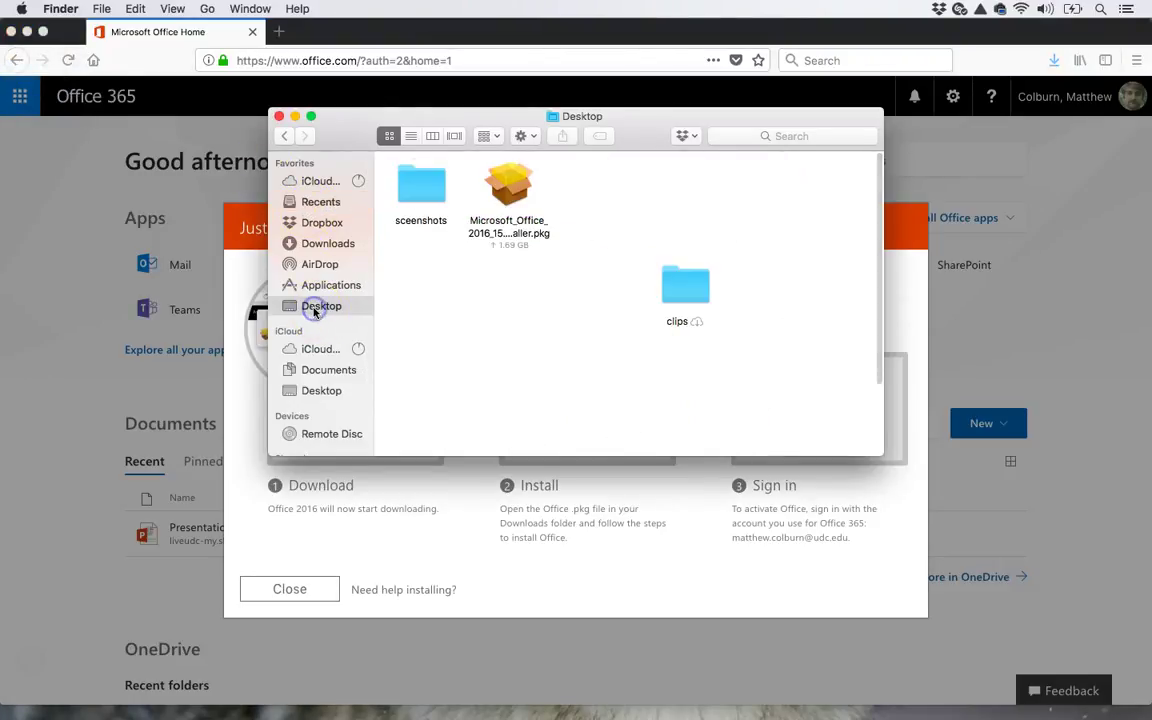
{"action": "left_click", "coordinate": [519, 187]}
{"action": "double_click", "coordinate": [521, 187]}
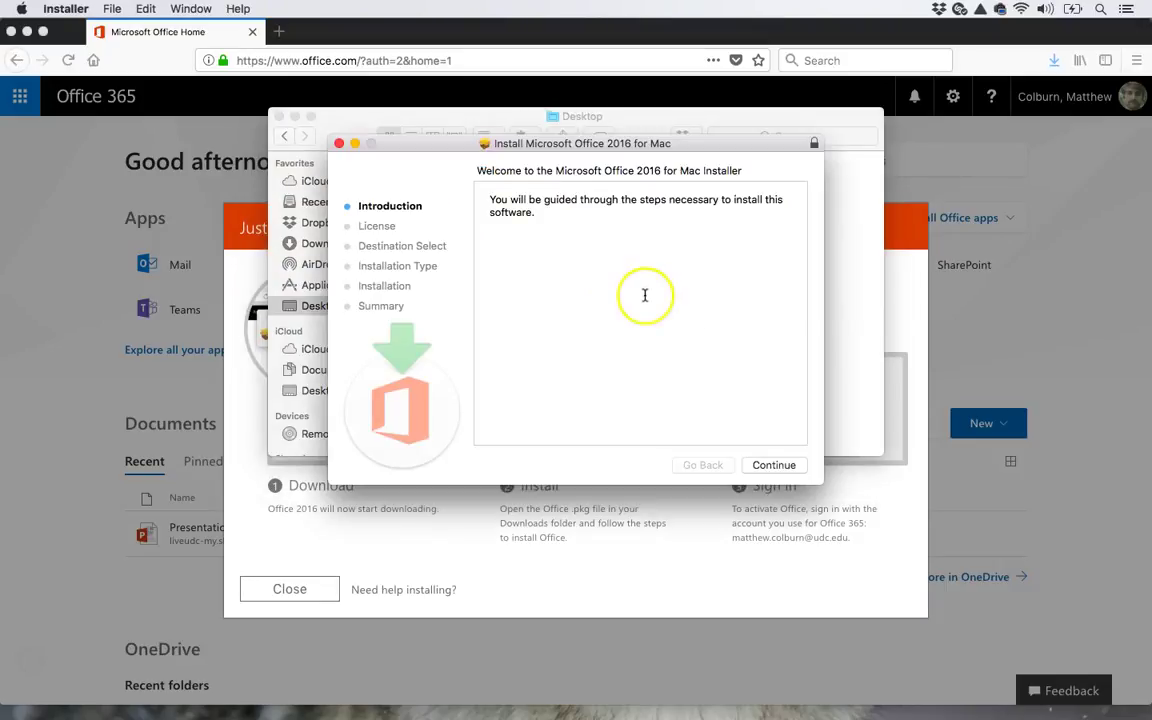
- Continue past the introduction, agree to the license, and start the standard install on Macintosh HD
{"action": "left_click", "coordinate": [773, 465]}
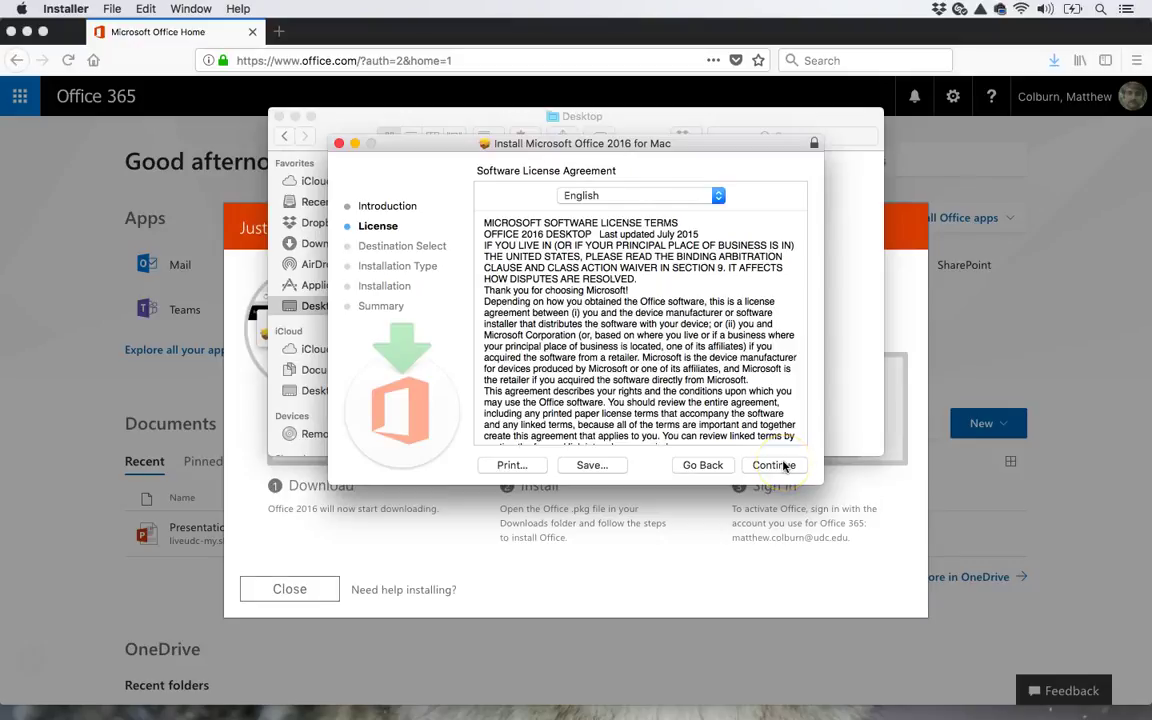
{"action": "left_click", "coordinate": [785, 466]}
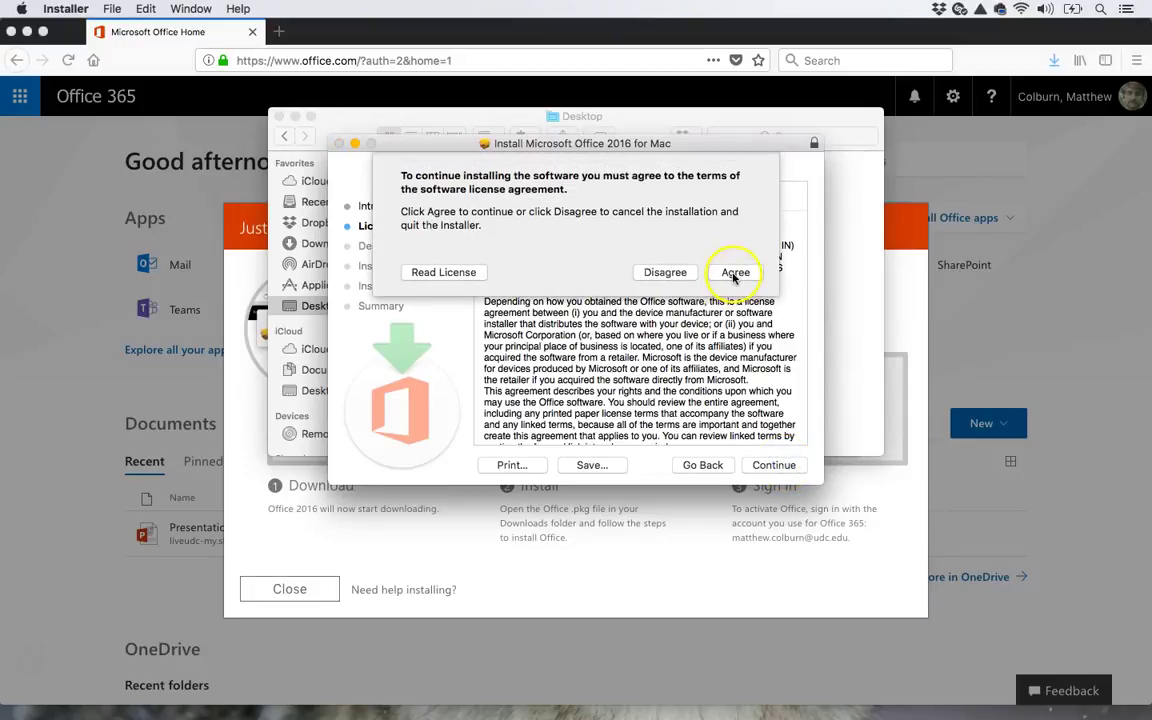
{"action": "left_click", "coordinate": [735, 272]}
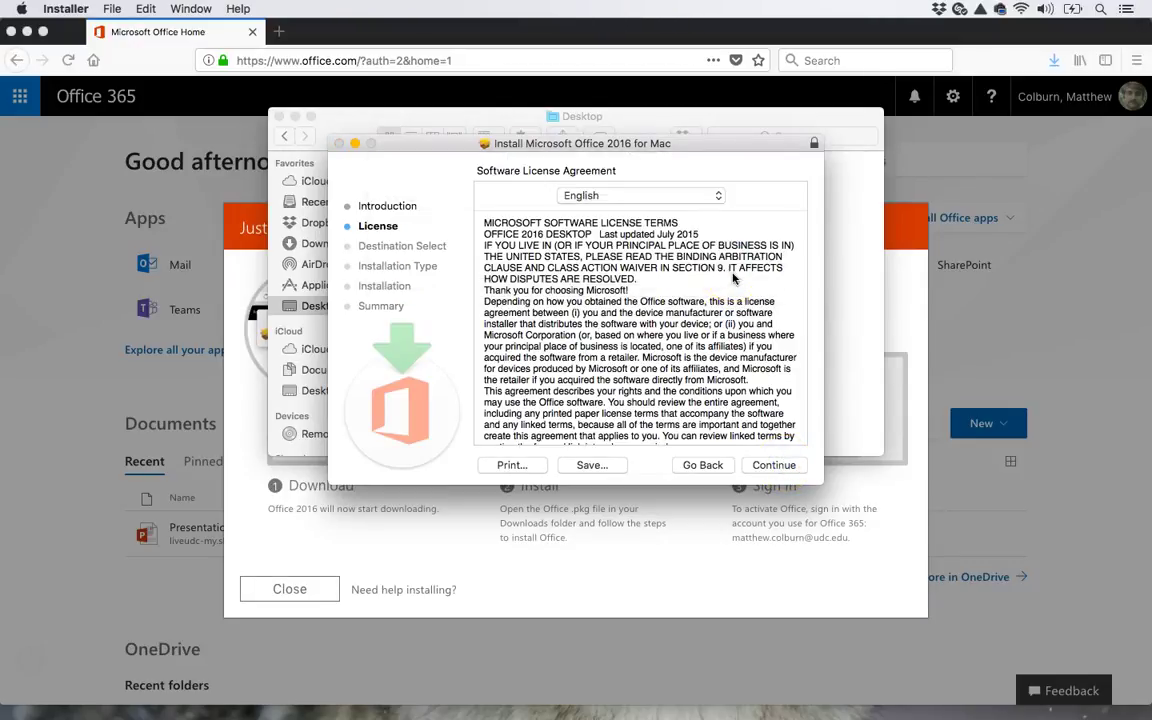
{"action": "left_click", "coordinate": [775, 465]}
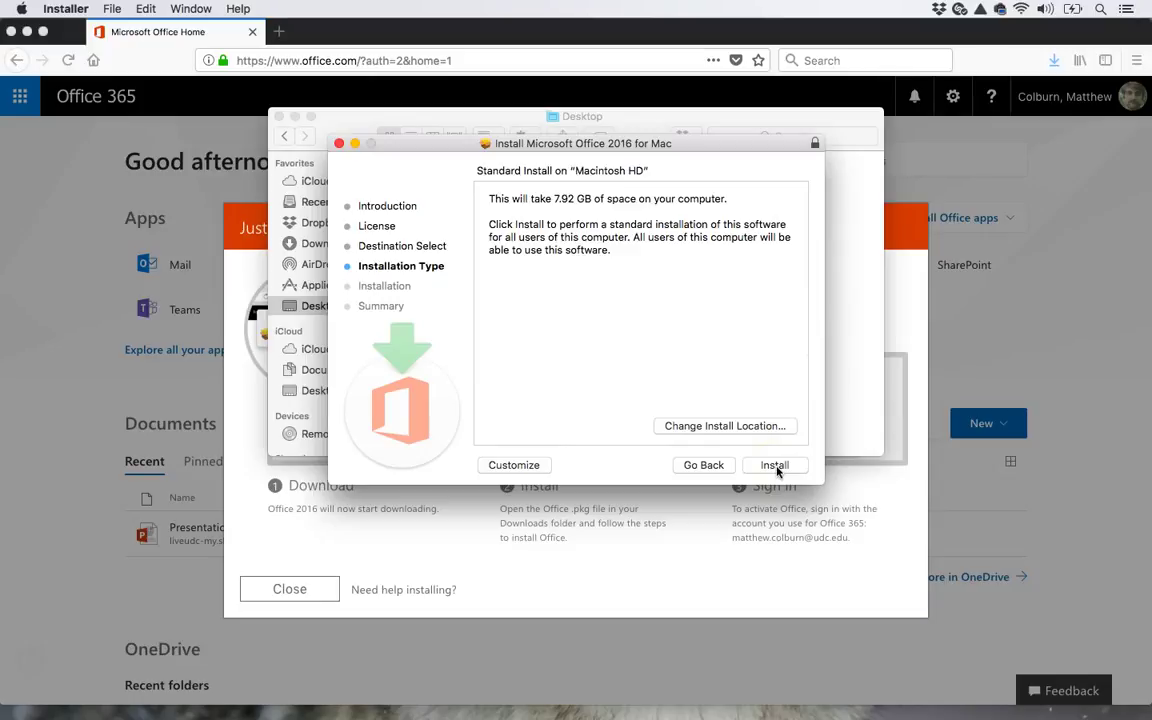
{"action": "left_click", "coordinate": [776, 467]}
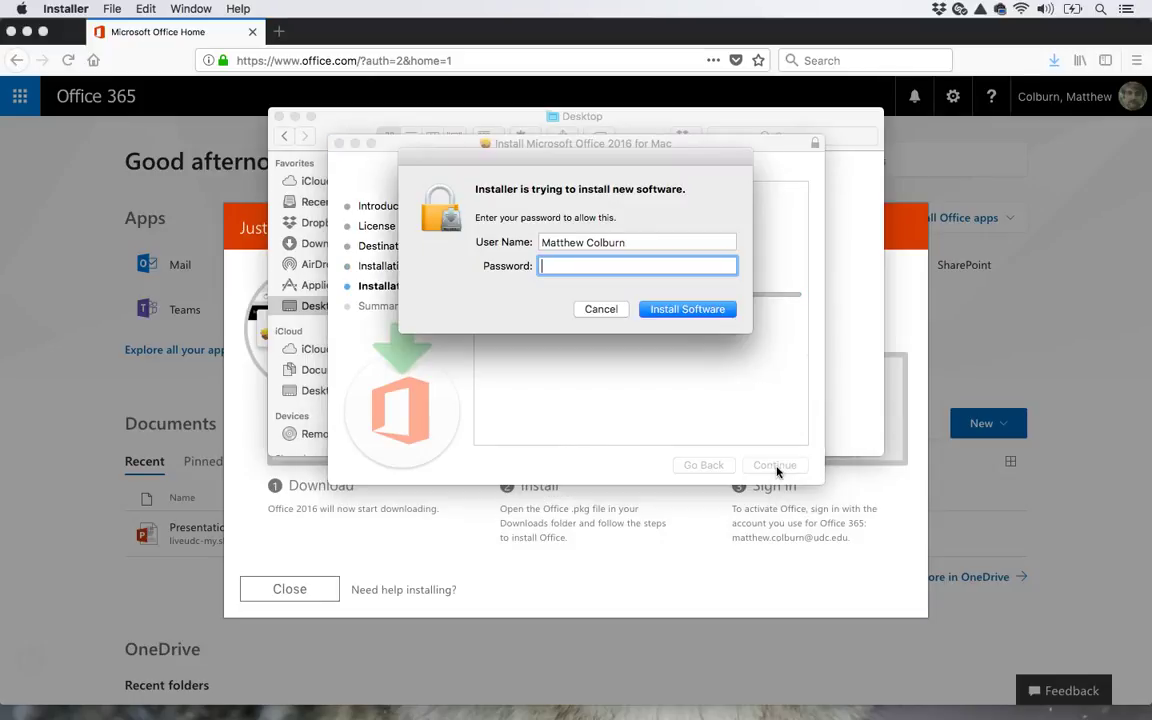
- Authorize the installation with the admin password and close the installer after it succeeds
{"action": "type", "text": "•••••"}
{"action": "left_click", "coordinate": [671, 311]}
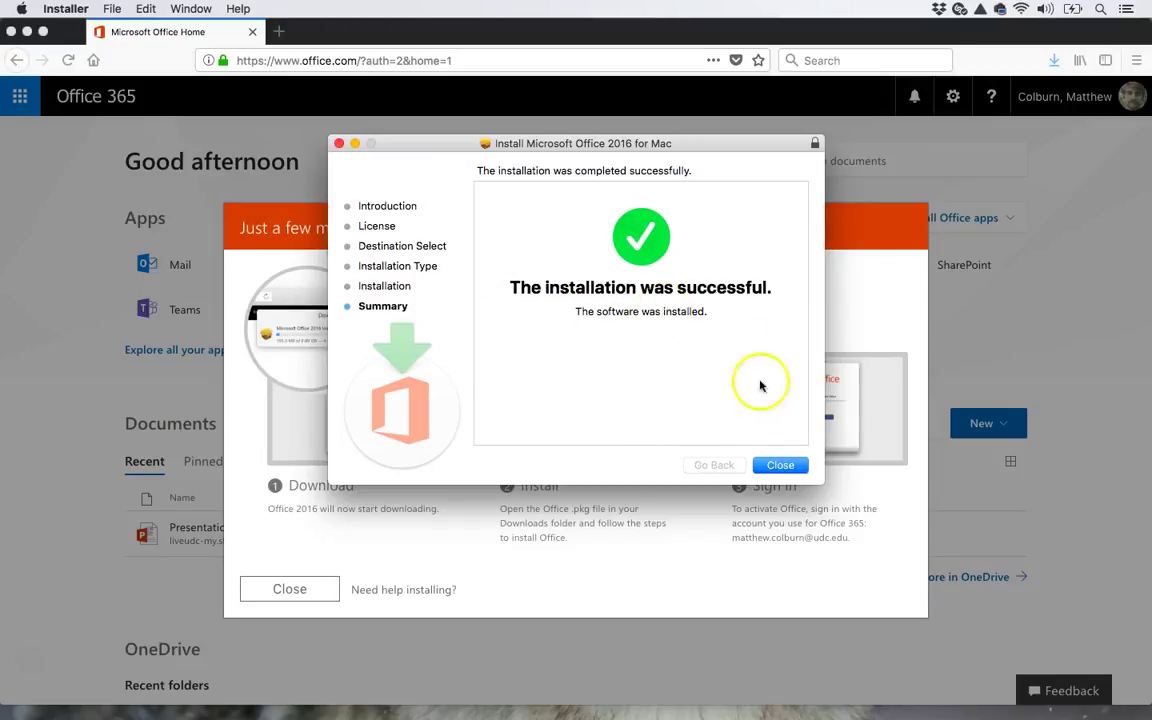
{"action": "left_click", "coordinate": [775, 469]}
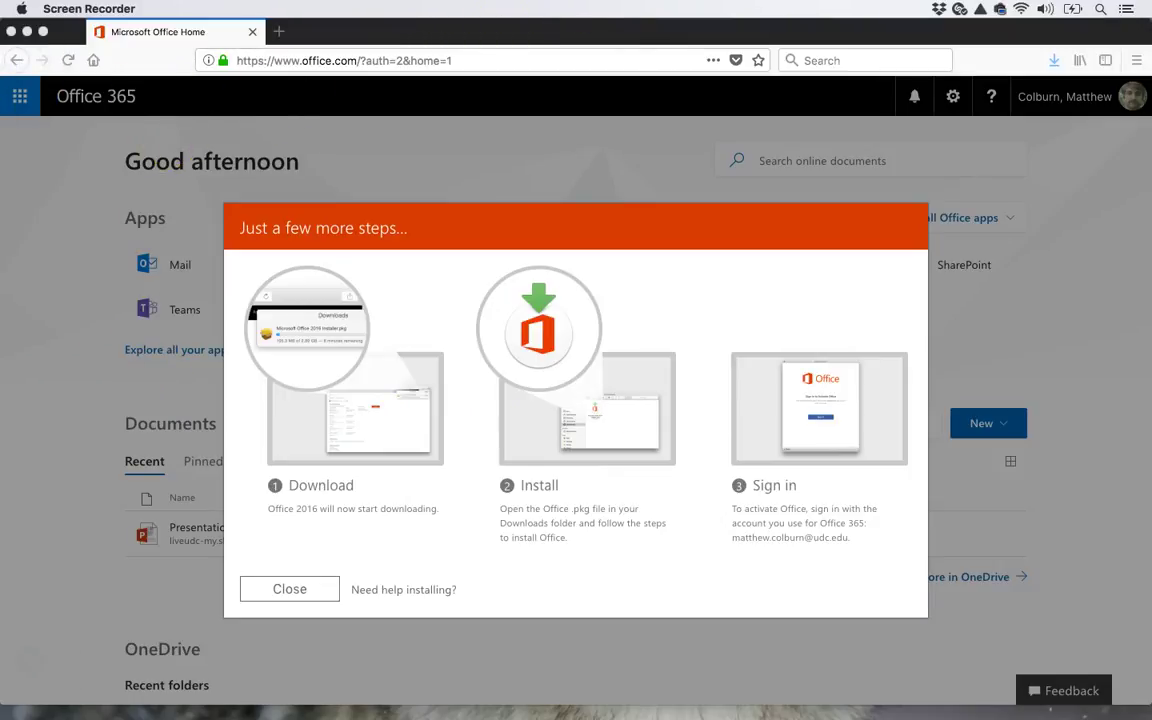
- Search Spotlight for 'word' and launch Microsoft Word 15.41
{"action": "key", "text": "super+space"}
{"action": "type", "text": "word"}
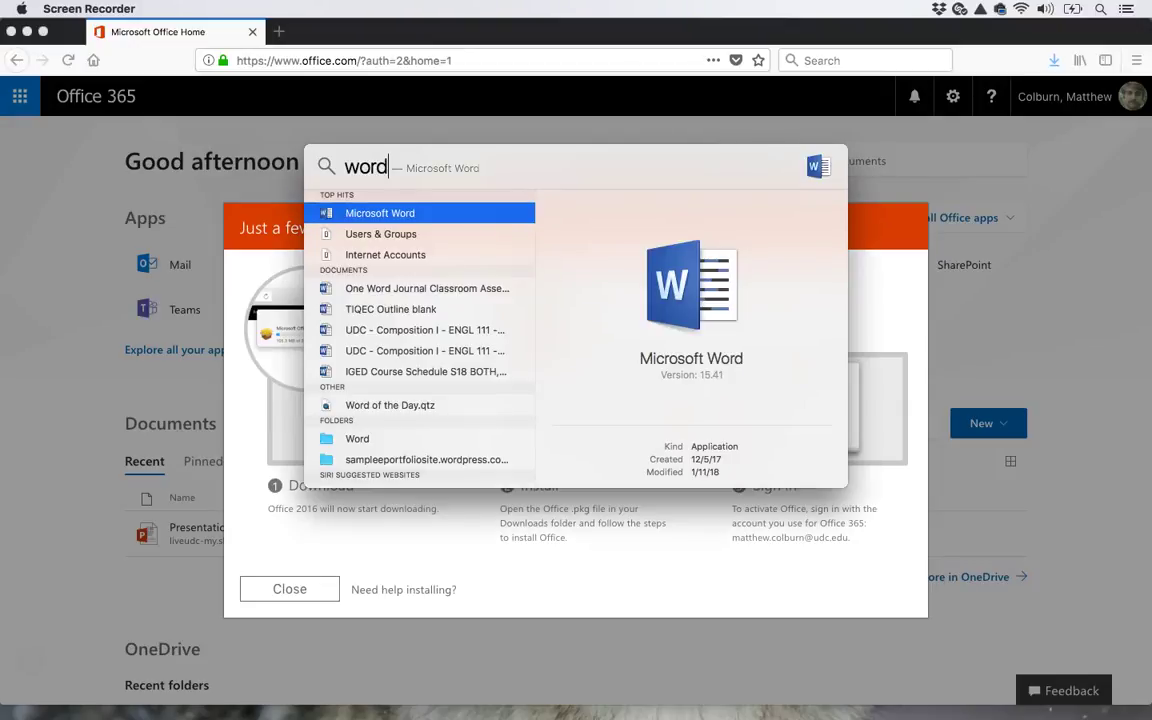
{"action": "key", "text": "Return"}
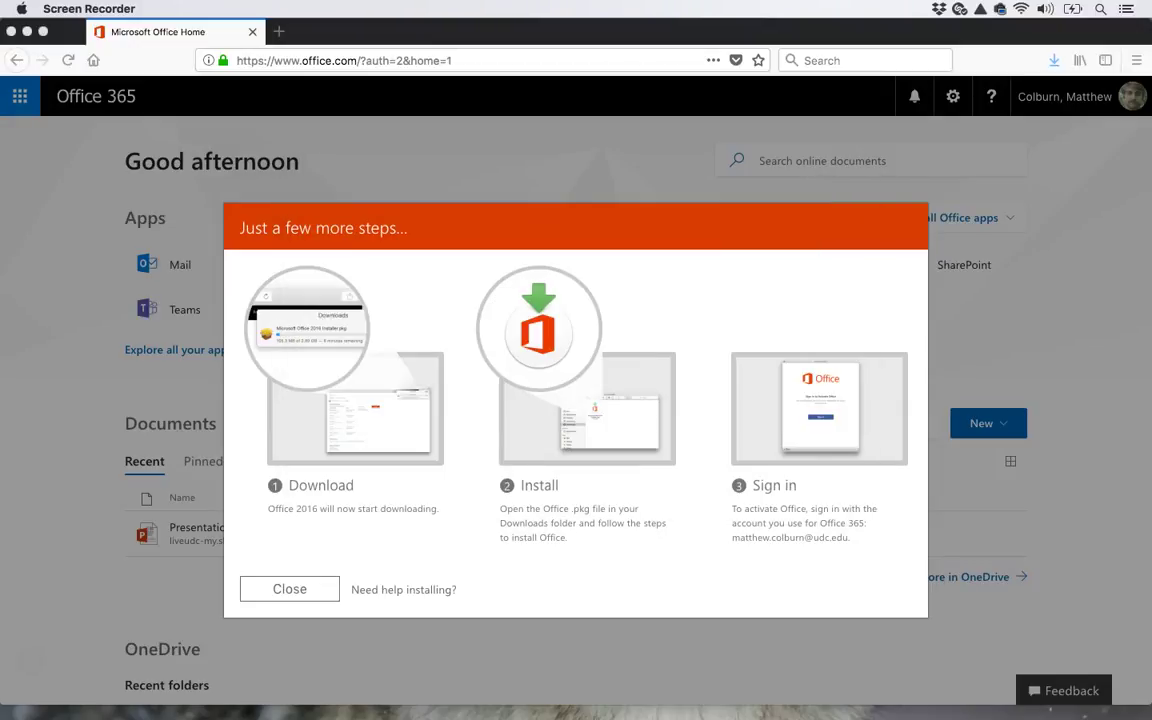
{"action": "key", "text": "super+space"}
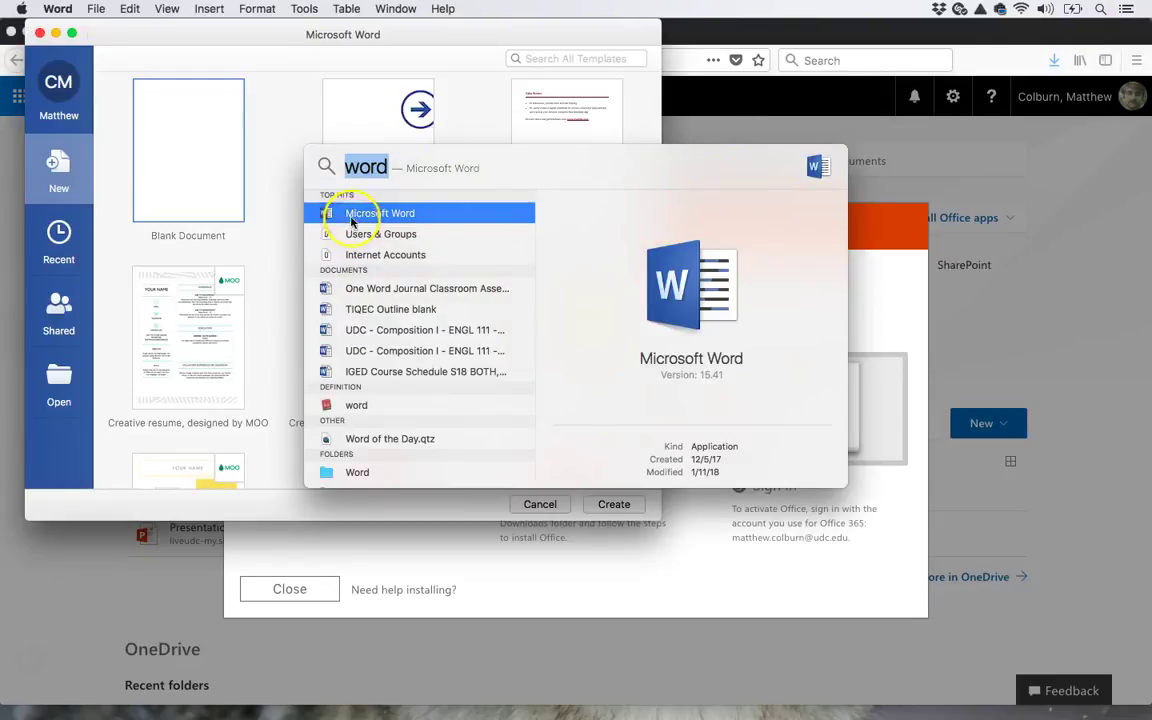
- Cancel Word's template gallery, bring Word back to the front, and cancel the gallery again
{"action": "left_click", "coordinate": [272, 205]}
{"action": "left_click", "coordinate": [236, 186]}
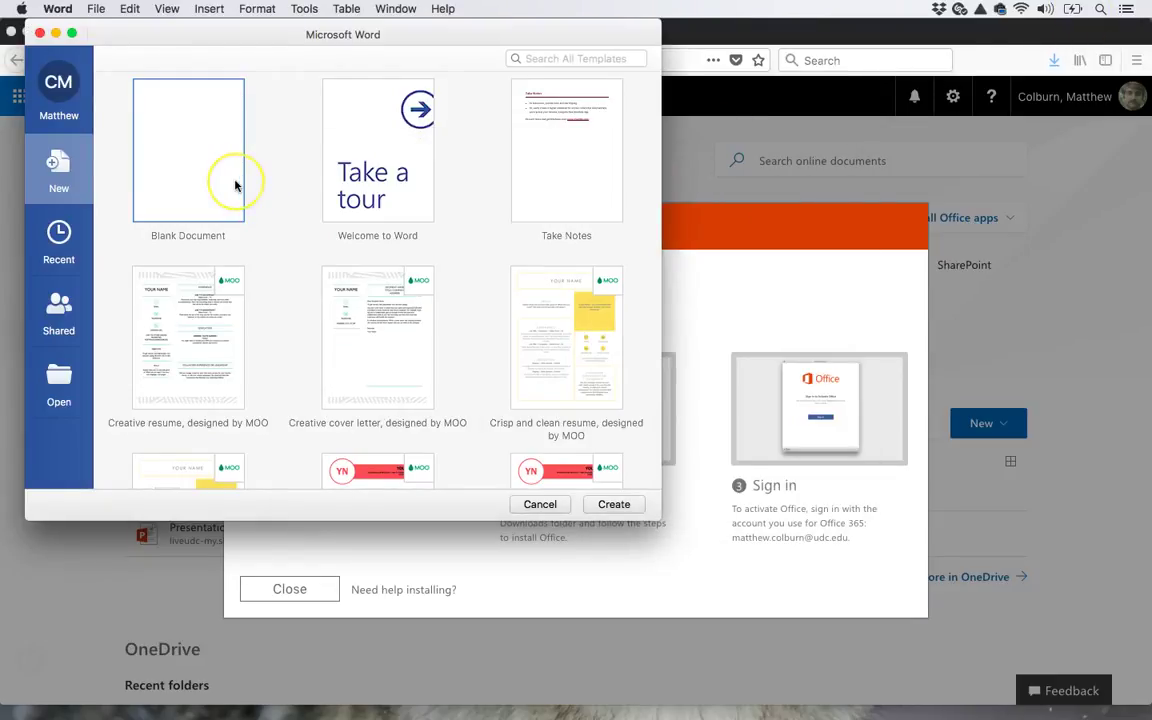
{"action": "left_click", "coordinate": [539, 506]}
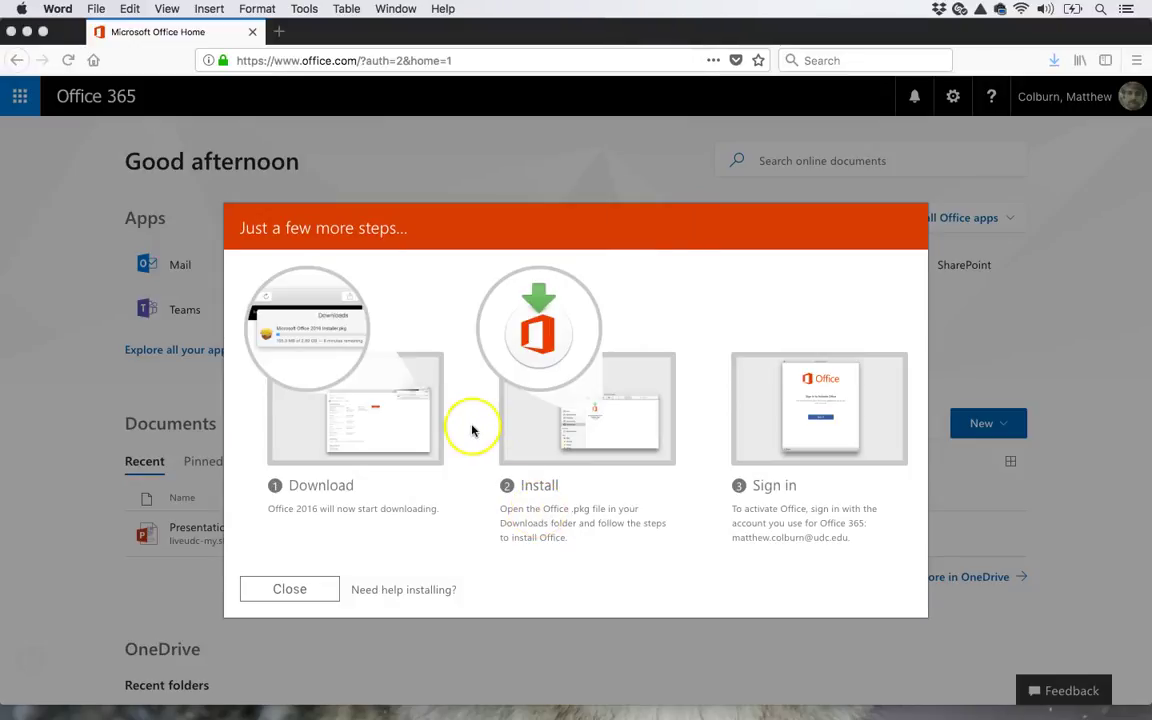
{"action": "mouse_move", "coordinate": [30, 530]}
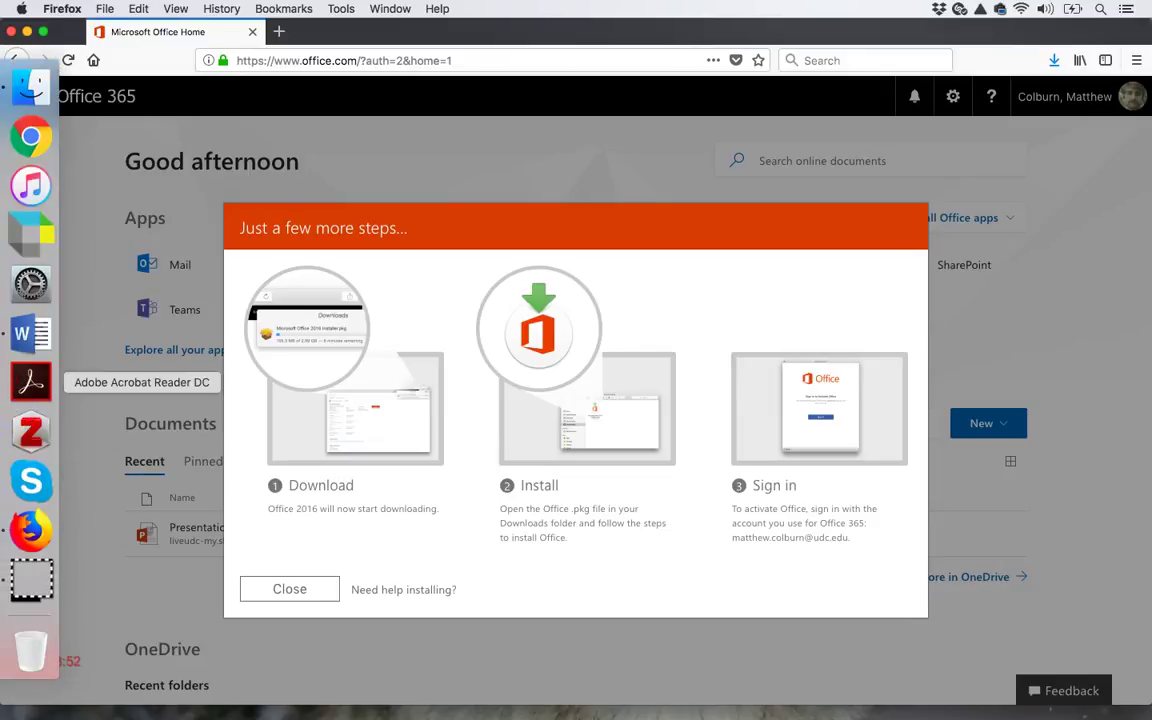
{"action": "left_click", "coordinate": [10, 336]}
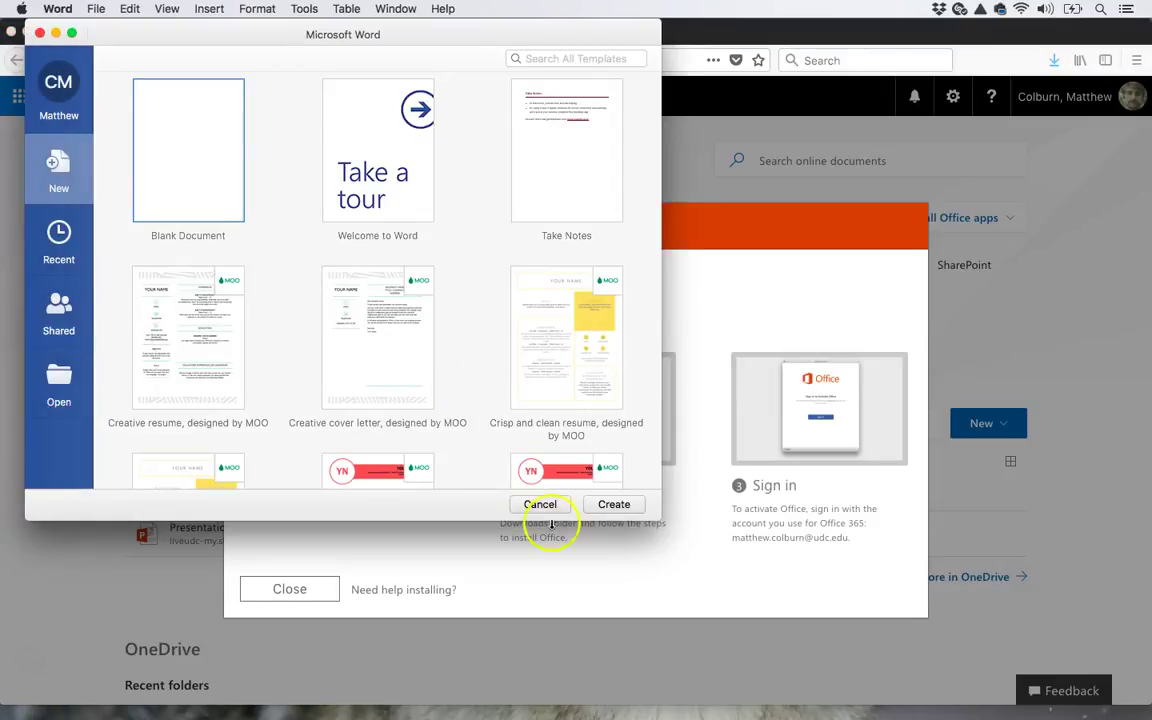
{"action": "left_click", "coordinate": [542, 505]}
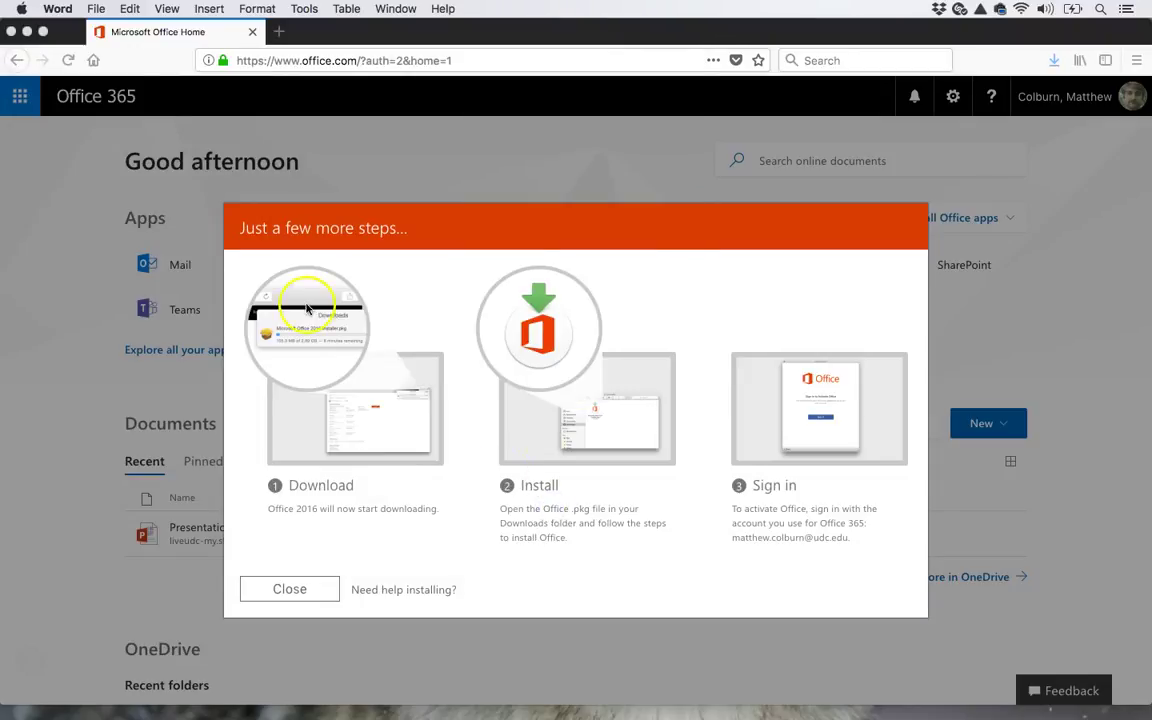
- Create a blank Document1 with File > New Document, then return to the Office 365 page in Firefox
{"action": "left_click", "coordinate": [96, 8]}
{"action": "left_click", "coordinate": [100, 28]}
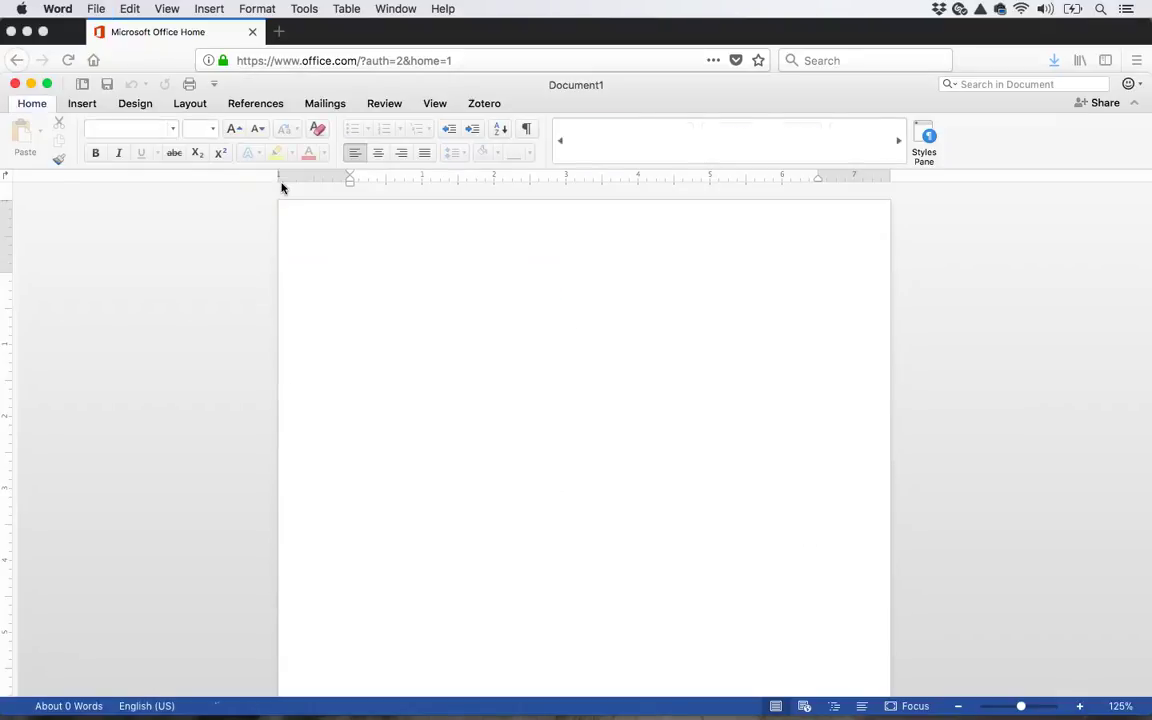
{"action": "mouse_move", "coordinate": [22, 185]}
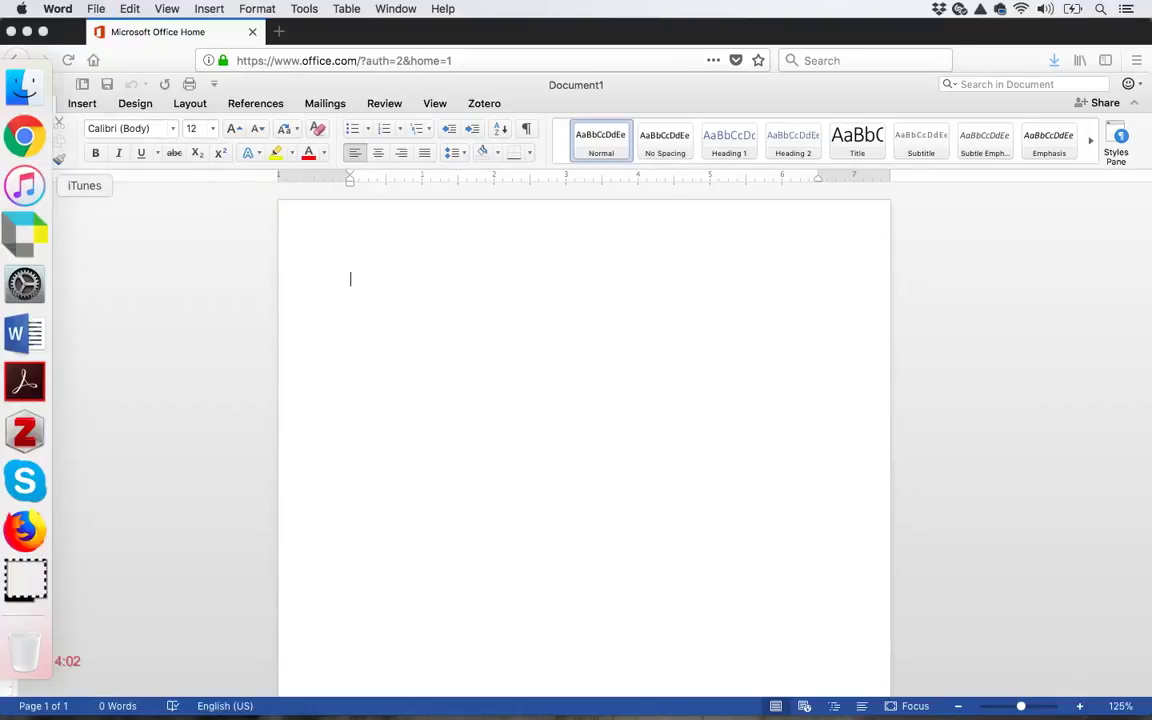
{"action": "left_click", "coordinate": [31, 531]}
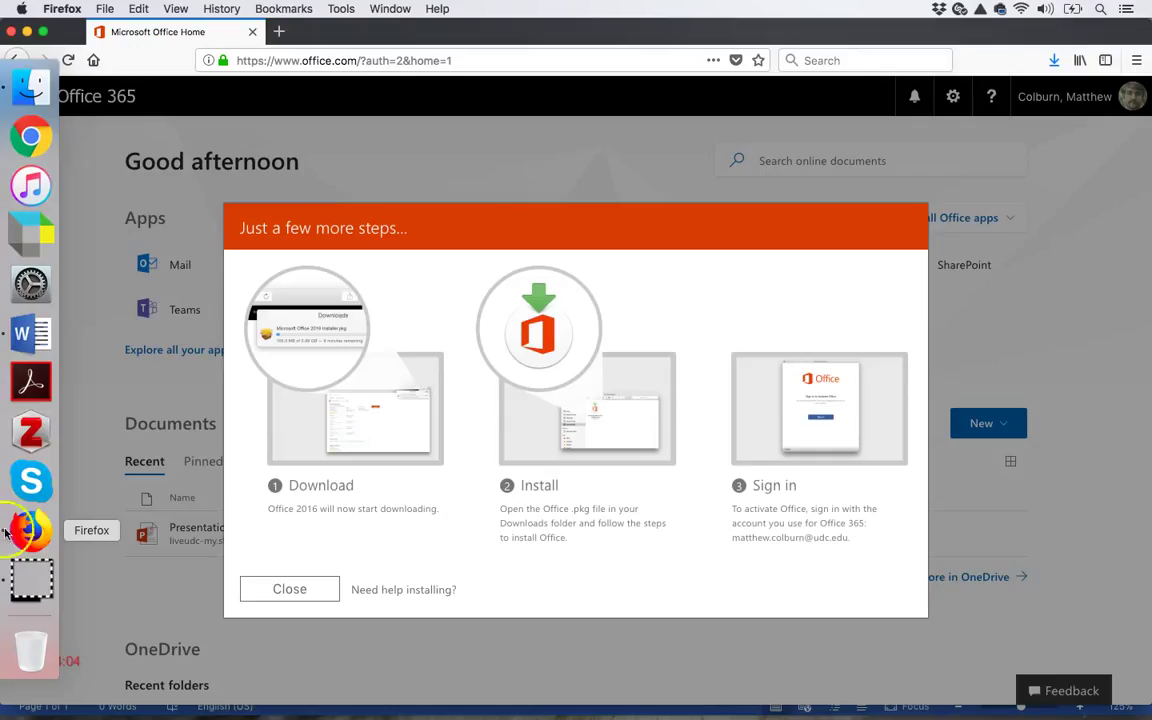